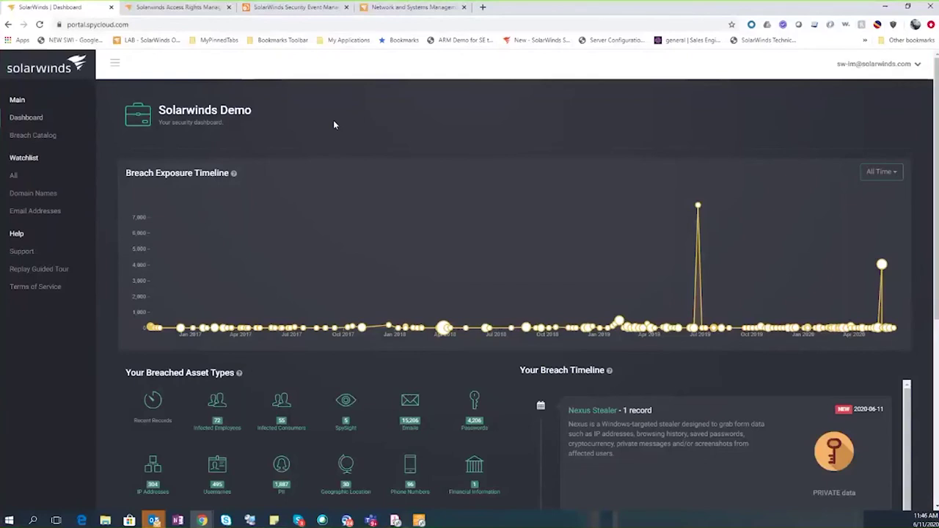
Open the infected employee records from the breached asset types on the security dashboard
{"action": "left_click", "coordinate": [233, 432]}
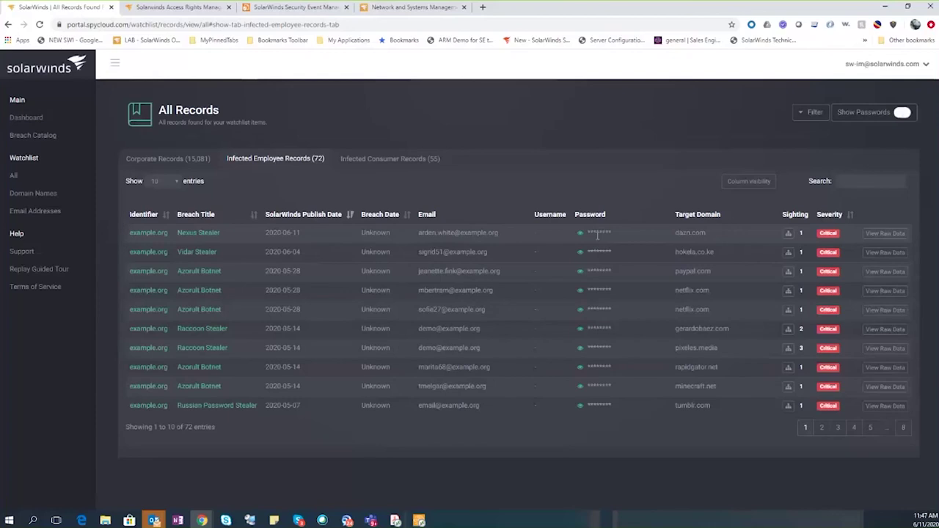
In Access Rights Manager, open the inactive accounts risk for minimizing and add the Distinguished Name column to the account list
{"action": "left_click", "coordinate": [197, 9]}
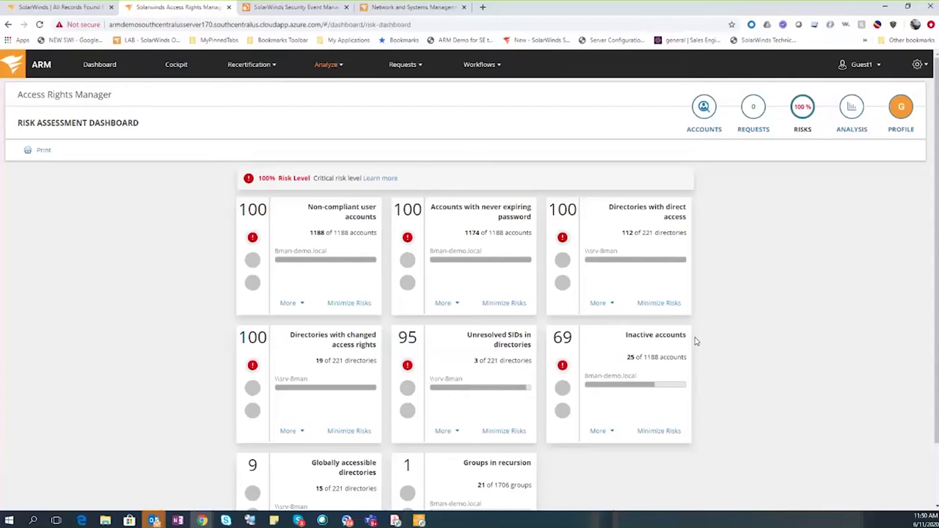
{"action": "left_click", "coordinate": [666, 435]}
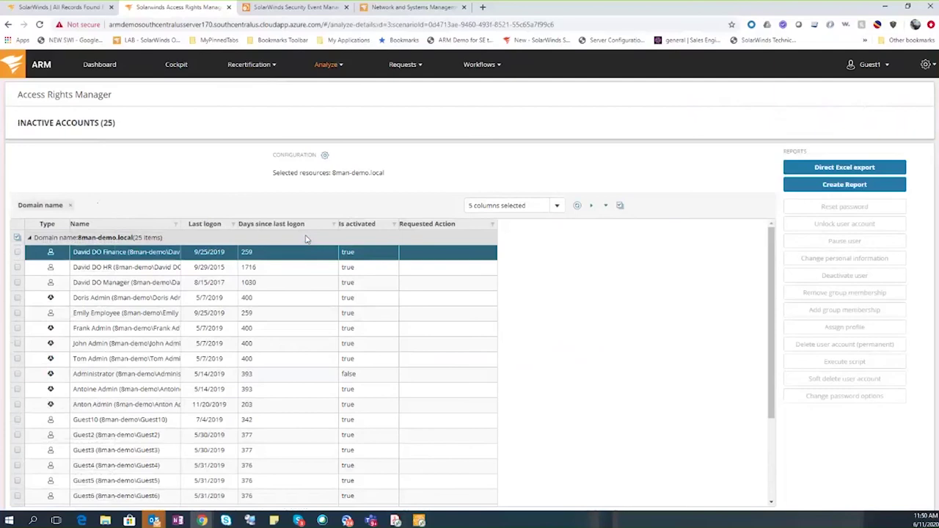
{"action": "left_click", "coordinate": [557, 206]}
{"action": "left_click", "coordinate": [470, 261]}
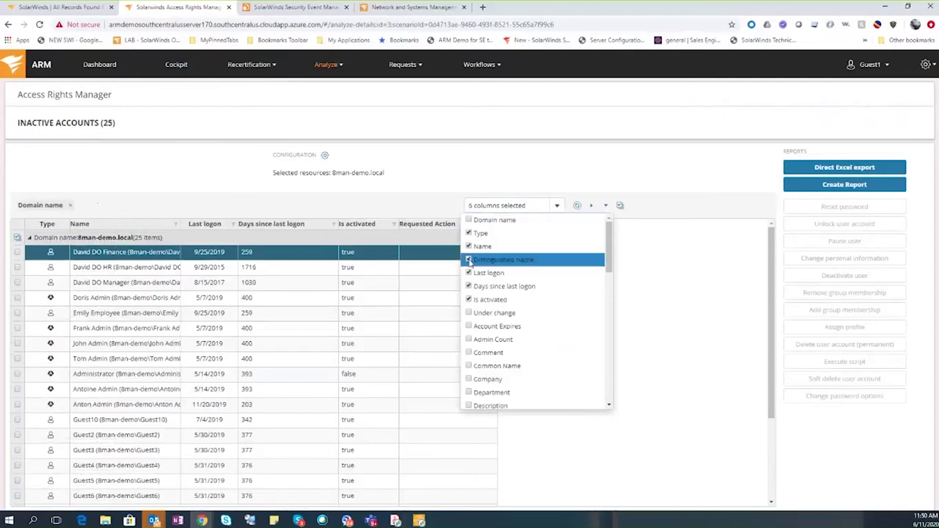
{"action": "left_click", "coordinate": [211, 187]}
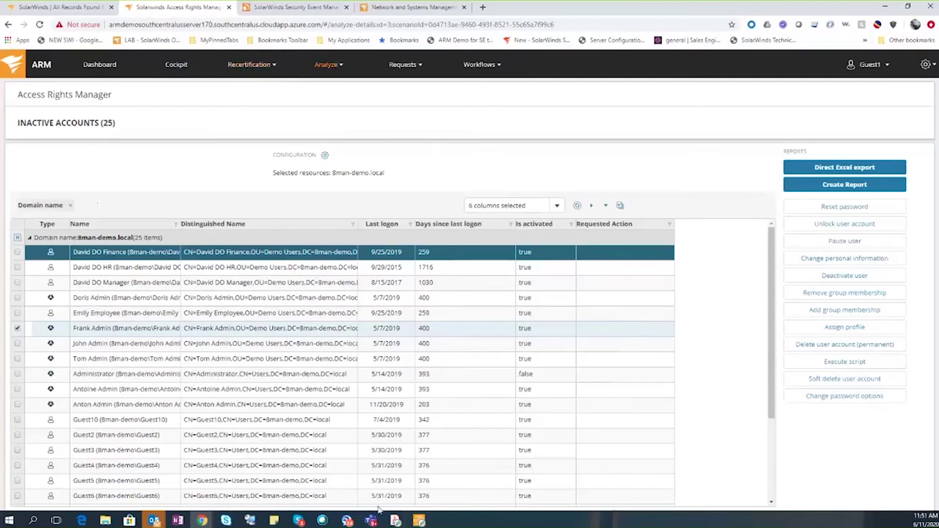
Switch to Acrobat Reader and examine the users and groups with access to the Marketing\Archive folder in the "Who has access where?" report
{"action": "mouse_move", "coordinate": [396, 522]}
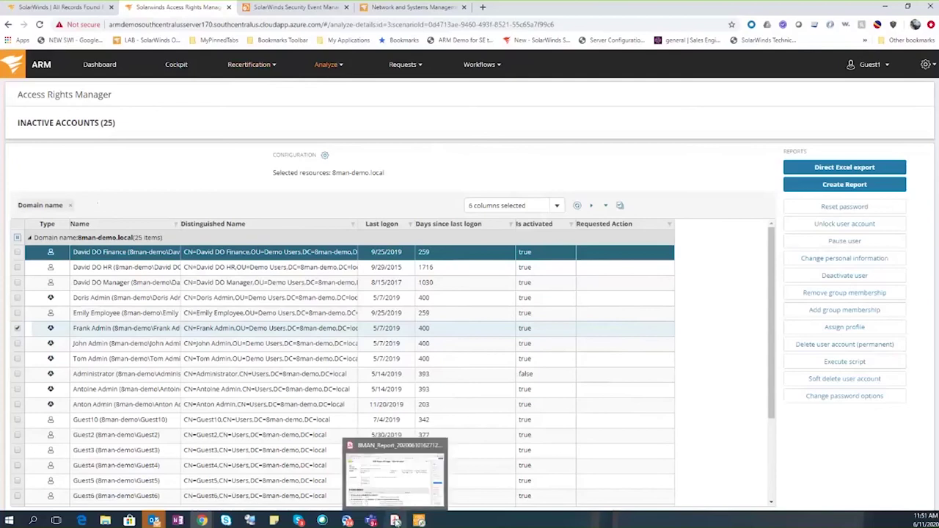
{"action": "left_click", "coordinate": [396, 521]}
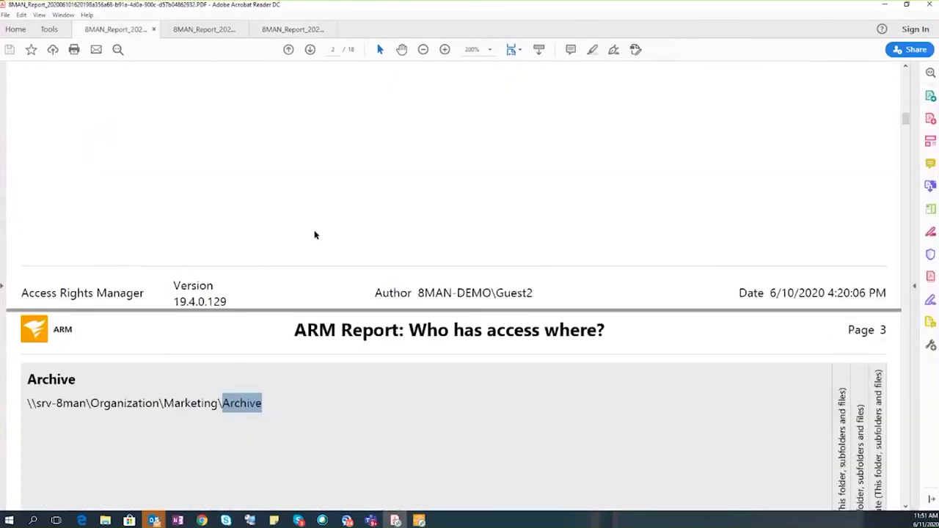
{"action": "scroll", "coordinate": [316, 235], "scroll_direction": "down", "scroll_amount": 3}
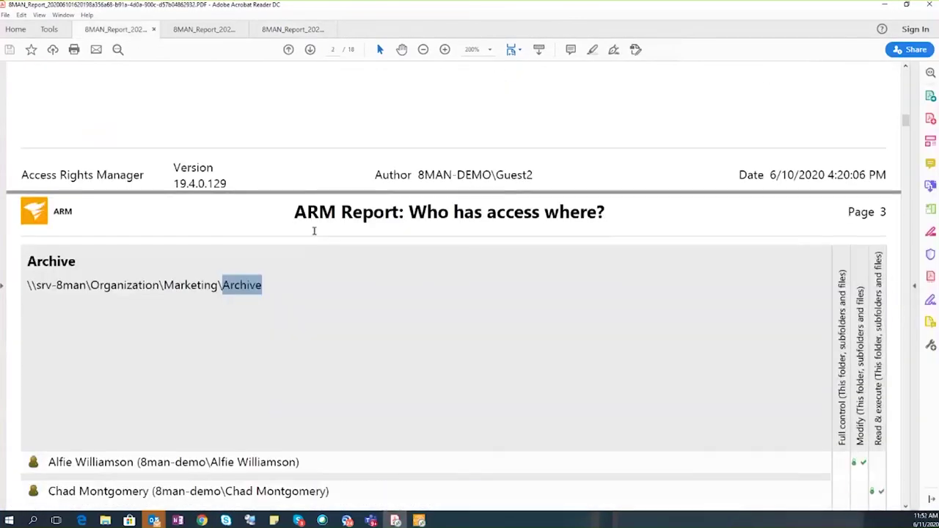
{"action": "scroll", "coordinate": [316, 233], "scroll_direction": "down", "scroll_amount": 4}
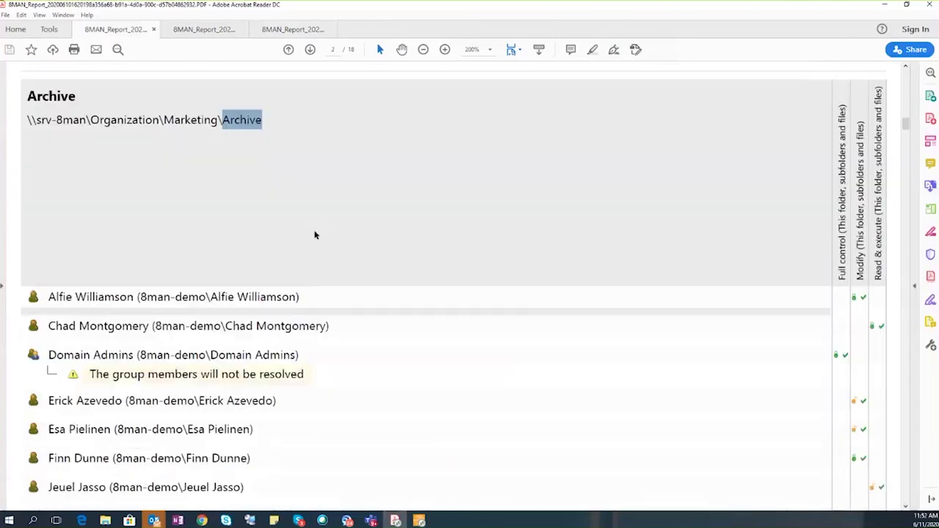
{"action": "scroll", "coordinate": [325, 178], "scroll_direction": "up", "scroll_amount": 1}
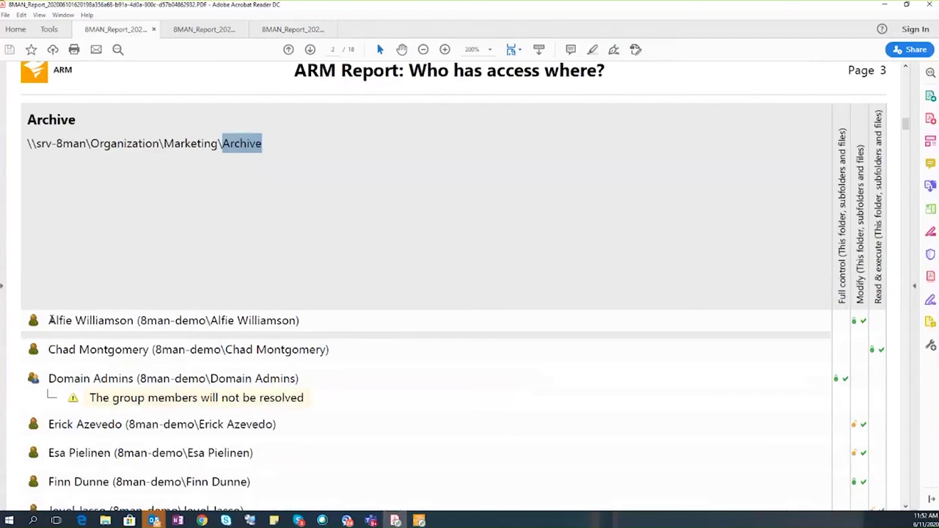
{"action": "left_click_drag", "start_coordinate": [50, 320], "coordinate": [301, 323]}
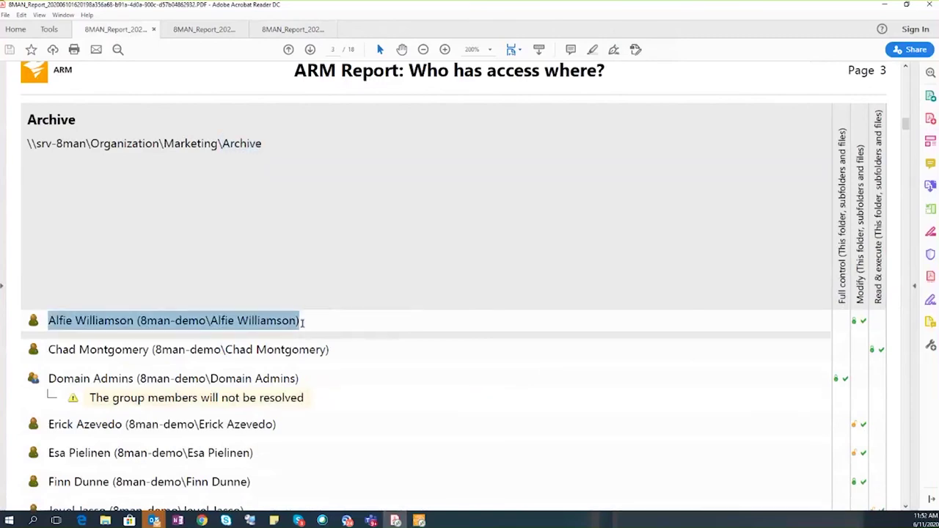
{"action": "scroll", "coordinate": [303, 326], "scroll_direction": "down", "scroll_amount": 3}
{"action": "scroll", "coordinate": [303, 328], "scroll_direction": "down", "scroll_amount": 3}
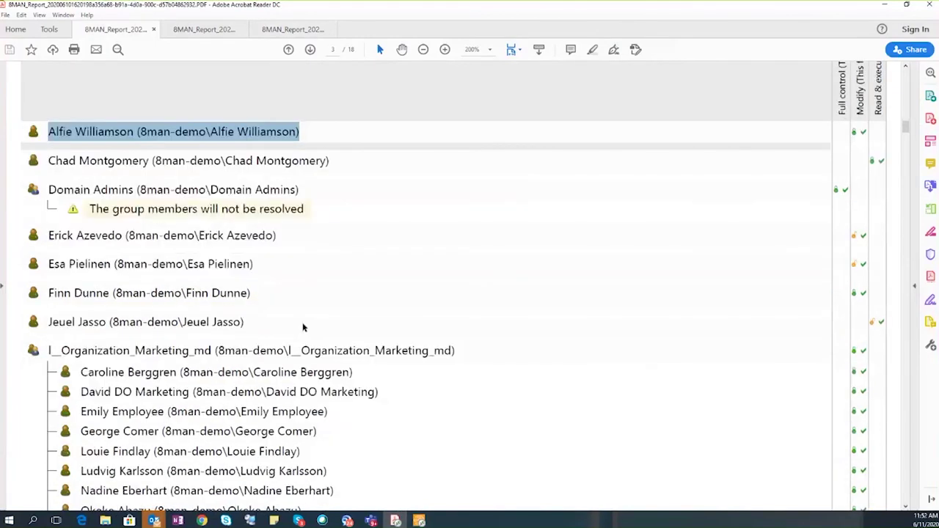
{"action": "scroll", "coordinate": [204, 350], "scroll_direction": "down", "scroll_amount": 3}
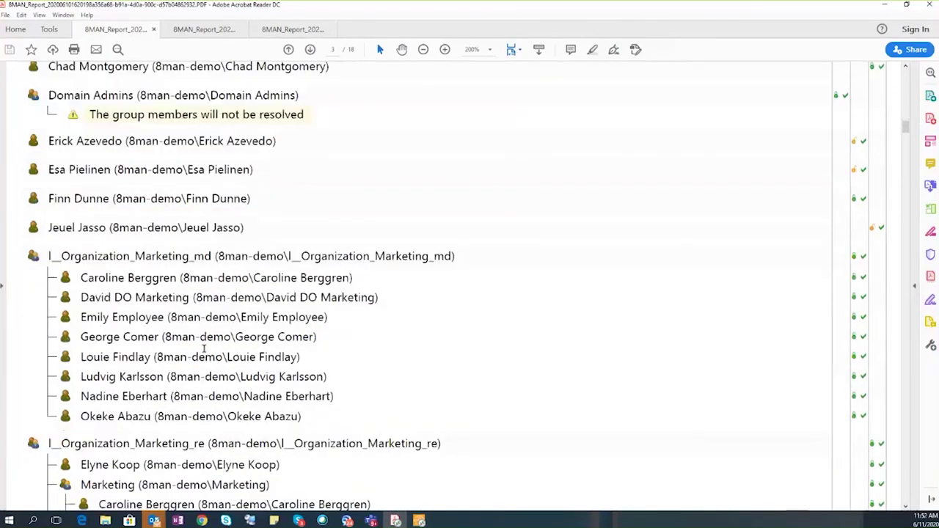
{"action": "scroll", "coordinate": [204, 349], "scroll_direction": "down", "scroll_amount": 3}
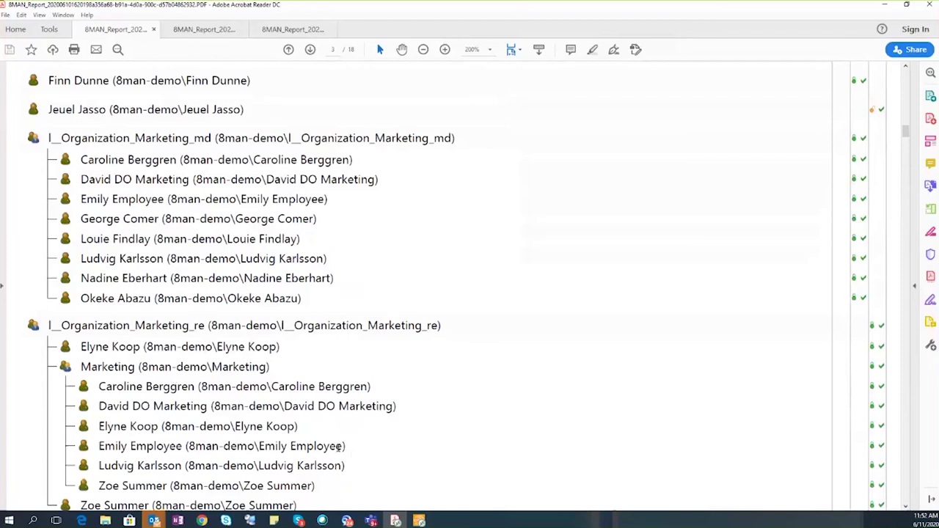
Return to Access Rights Manager in the browser and start a new file server recertification for the Finance folder on srv-8man
{"action": "mouse_move", "coordinate": [202, 521]}
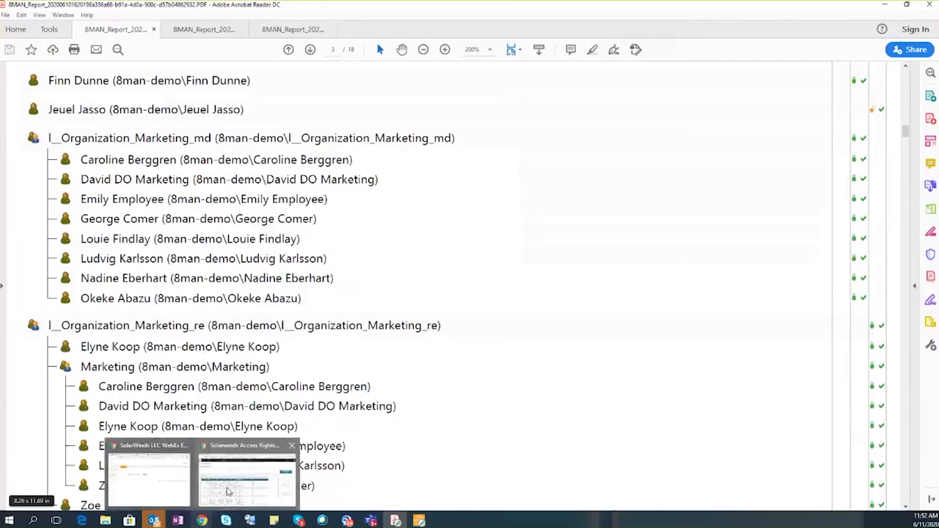
{"action": "left_click", "coordinate": [250, 477]}
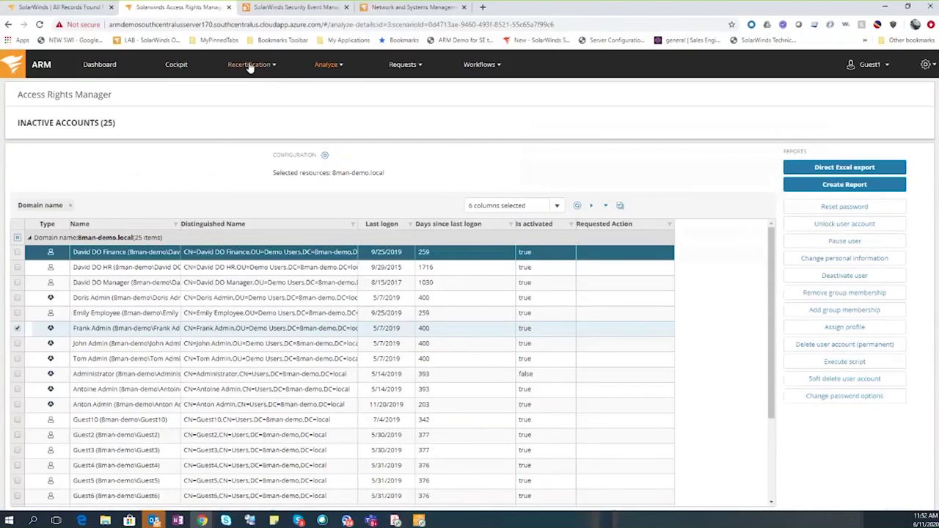
{"action": "left_click", "coordinate": [250, 65]}
{"action": "left_click", "coordinate": [247, 86]}
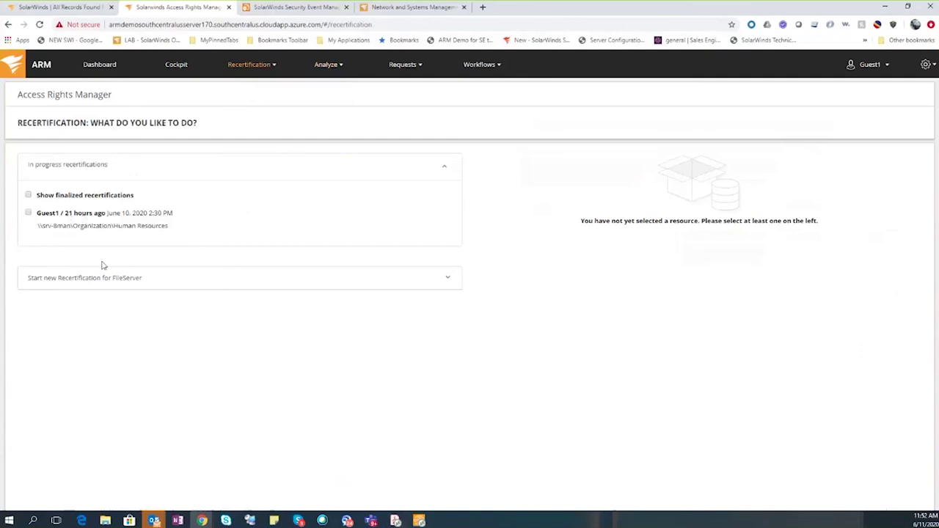
{"action": "left_click", "coordinate": [187, 283]}
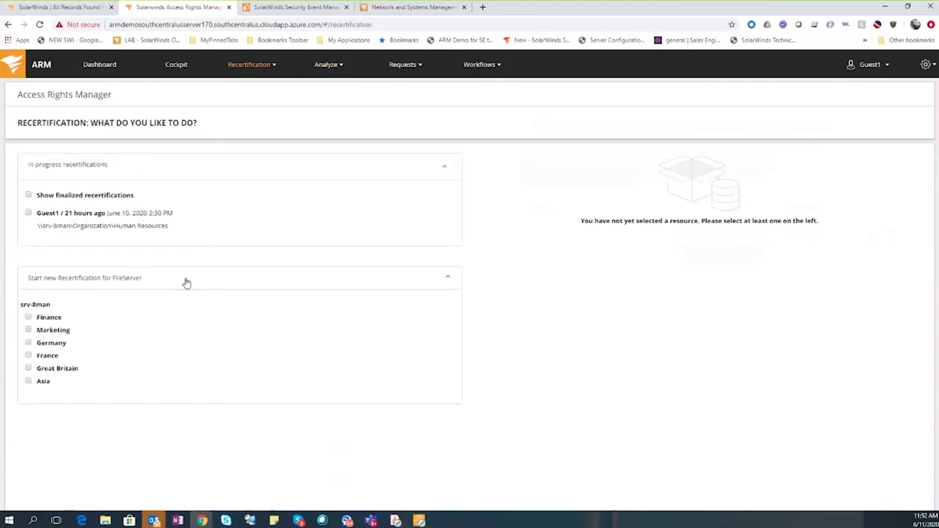
{"action": "left_click", "coordinate": [28, 318]}
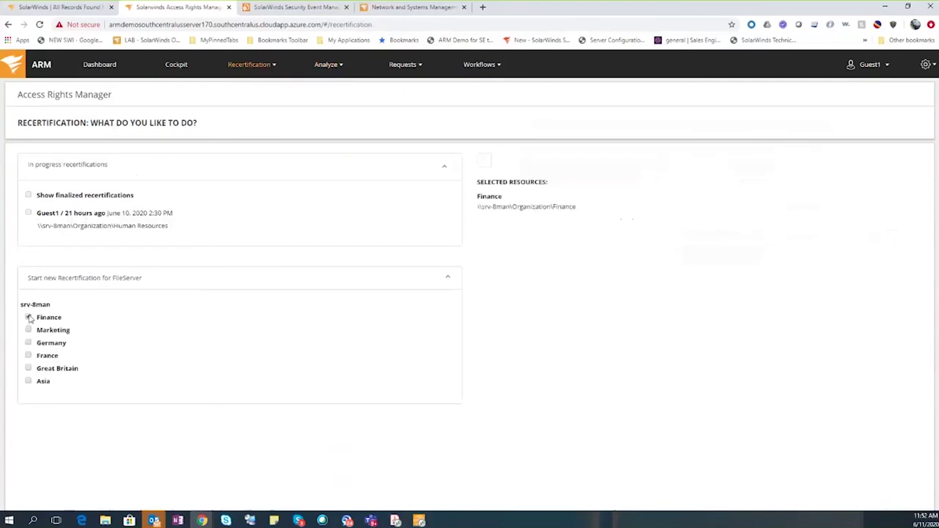
{"action": "left_click", "coordinate": [29, 317]}
{"action": "left_click", "coordinate": [29, 318]}
{"action": "left_click", "coordinate": [514, 163]}
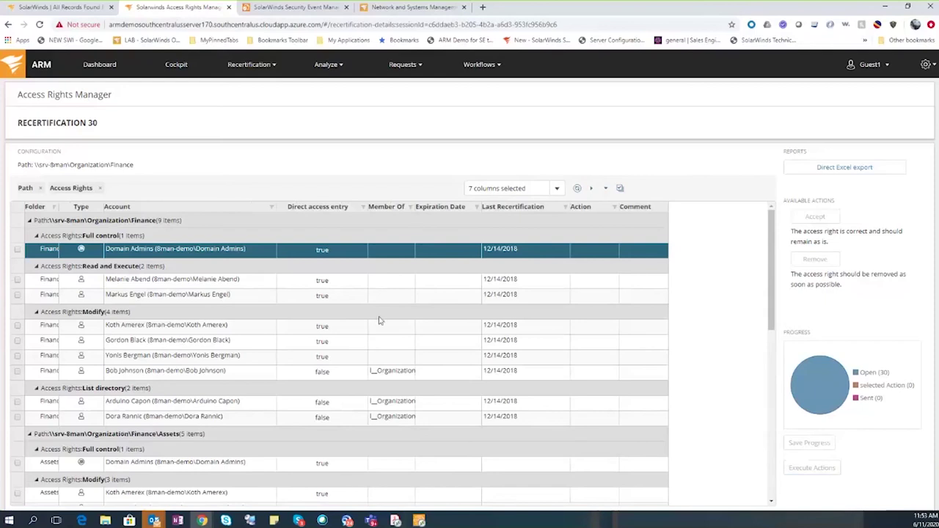
Switch back to Acrobat Reader and examine the employee's folder permissions and group memberships in the "Where has the user/group access?" report
{"action": "left_click", "coordinate": [419, 520]}
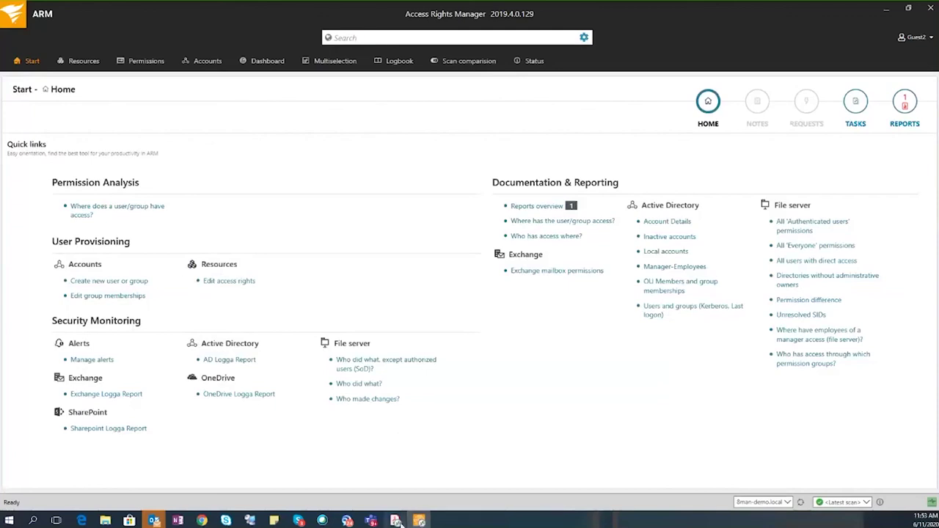
{"action": "mouse_move", "coordinate": [398, 524]}
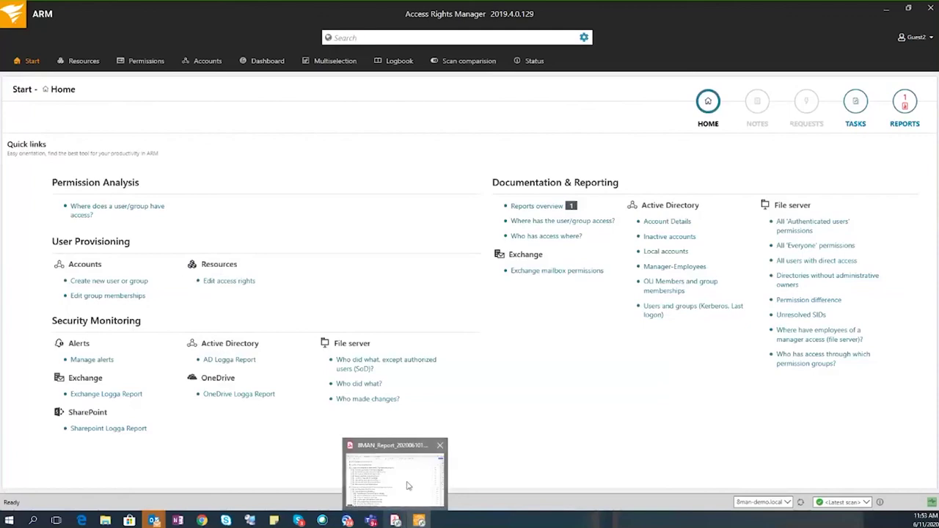
{"action": "left_click", "coordinate": [407, 498]}
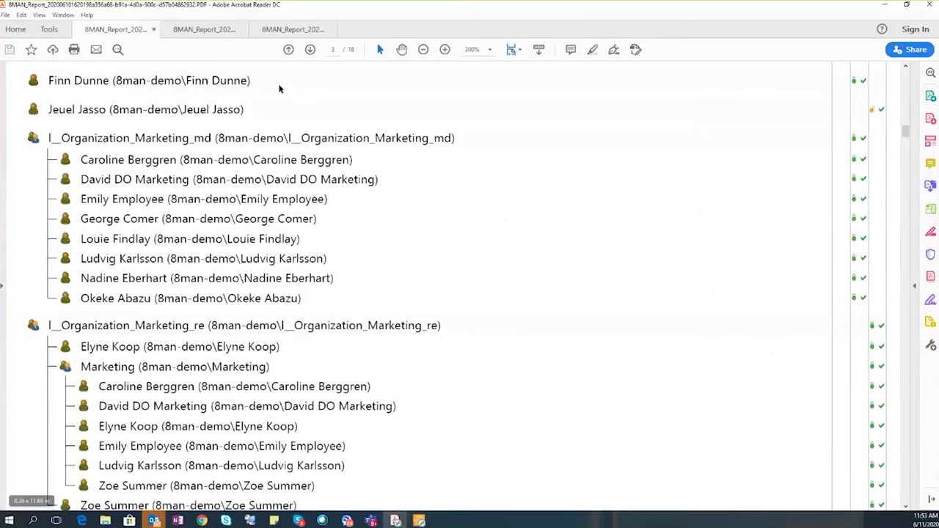
{"action": "left_click", "coordinate": [201, 31]}
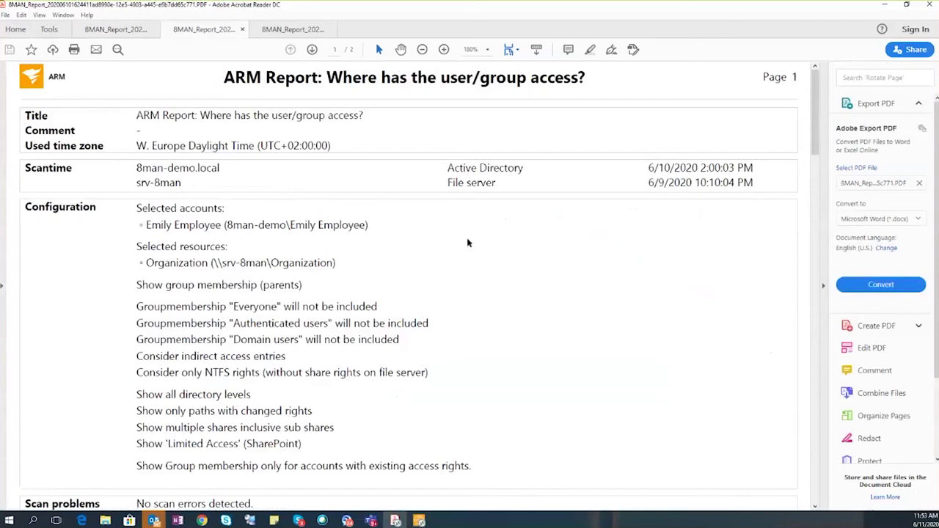
{"action": "scroll", "coordinate": [467, 243], "scroll_direction": "down", "scroll_amount": 8}
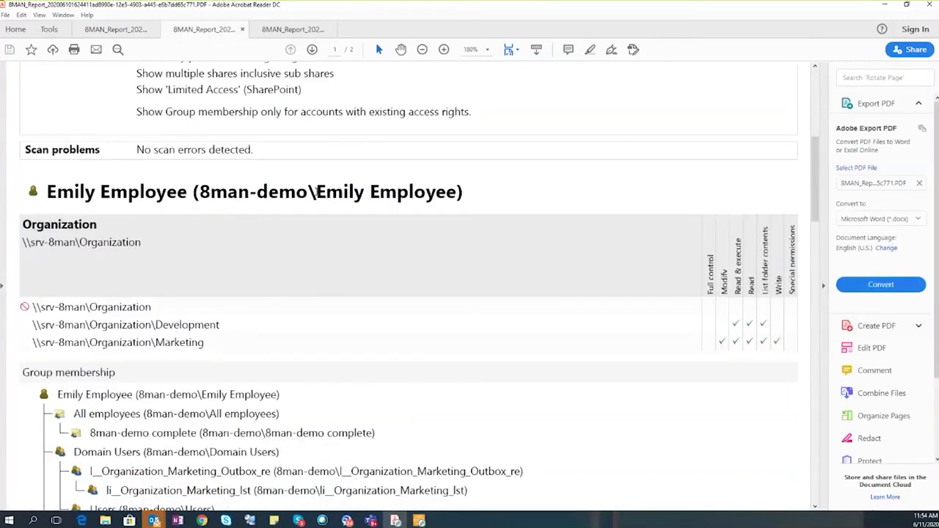
{"action": "left_click_drag", "start_coordinate": [317, 191], "coordinate": [455, 197]}
{"action": "scroll", "coordinate": [440, 287], "scroll_direction": "down", "scroll_amount": 1}
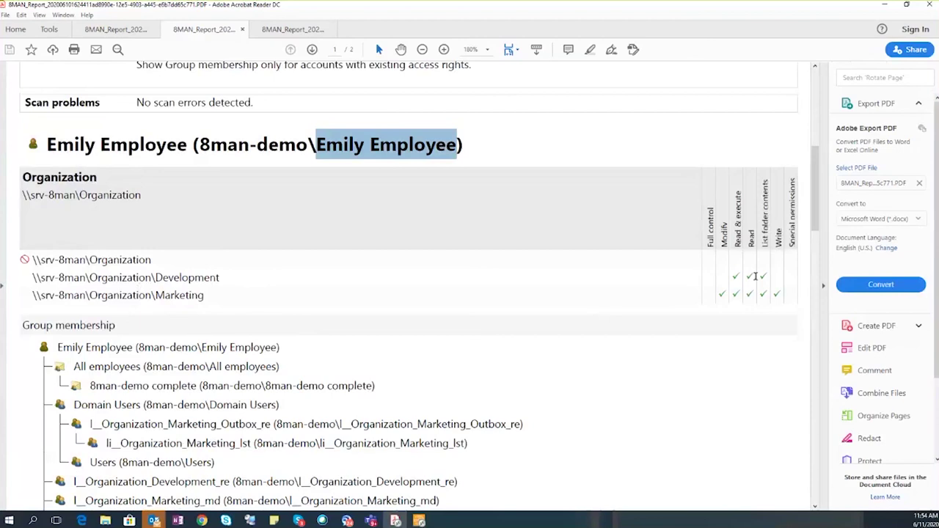
{"action": "scroll", "coordinate": [464, 353], "scroll_direction": "down", "scroll_amount": 2}
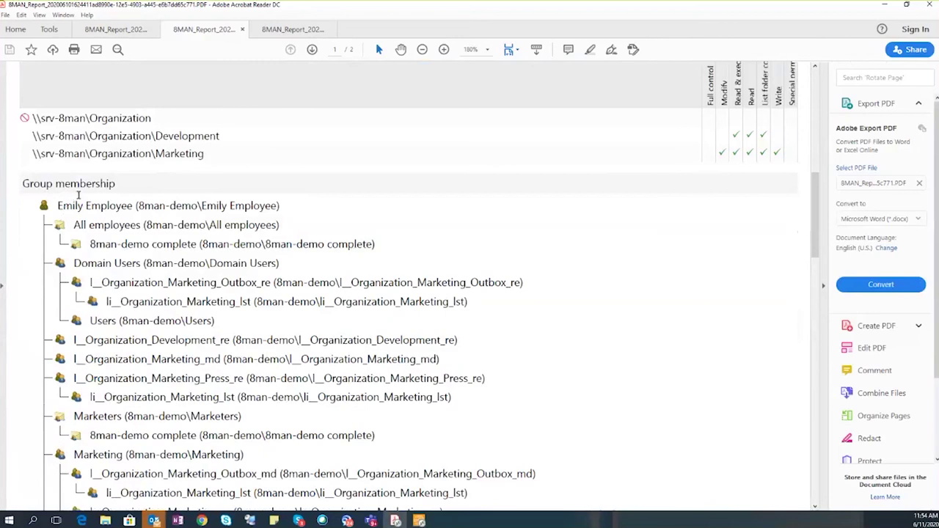
Examine the logged file actions and their authors on drive D: in the "FS Logga - Who did what?" report
{"action": "left_click", "coordinate": [292, 31]}
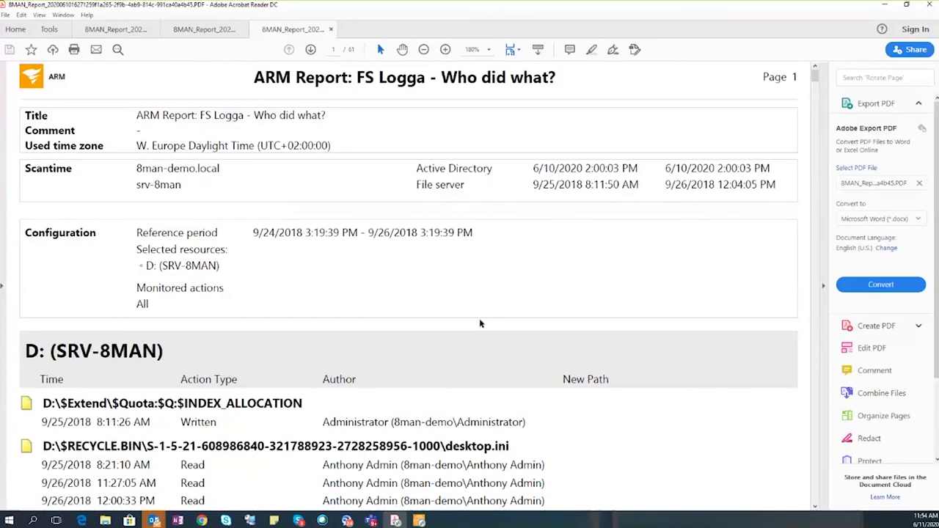
{"action": "scroll", "coordinate": [480, 324], "scroll_direction": "down", "scroll_amount": 5}
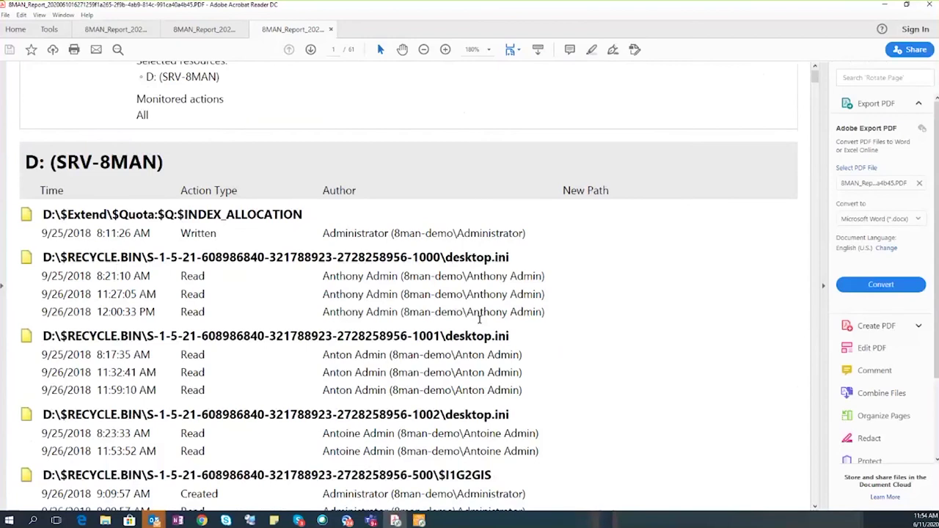
{"action": "scroll", "coordinate": [479, 319], "scroll_direction": "down", "scroll_amount": 1}
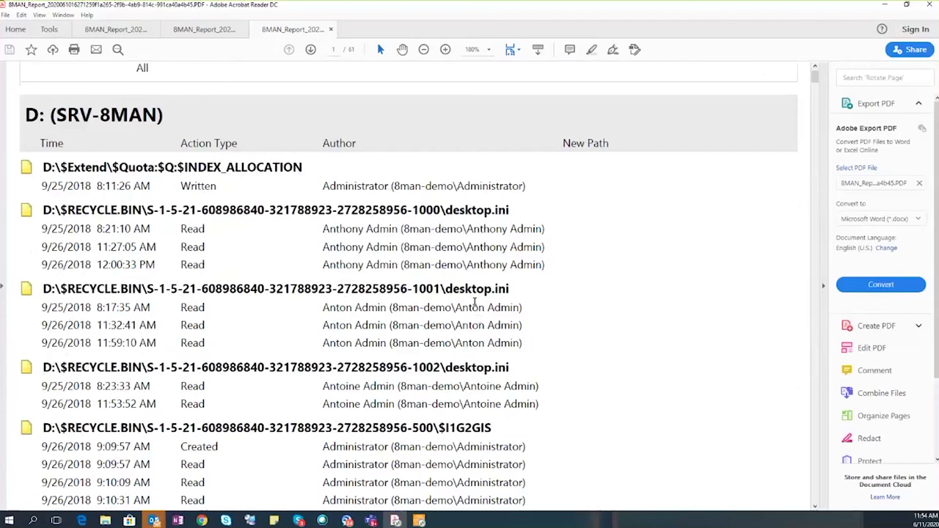
{"action": "scroll", "coordinate": [293, 317], "scroll_direction": "down", "scroll_amount": 3}
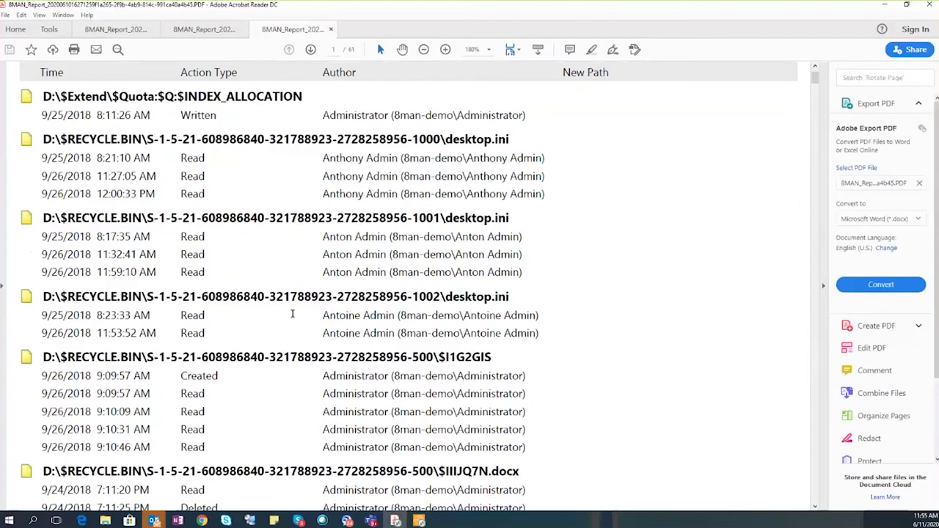
{"action": "scroll", "coordinate": [293, 317], "scroll_direction": "down", "scroll_amount": 3}
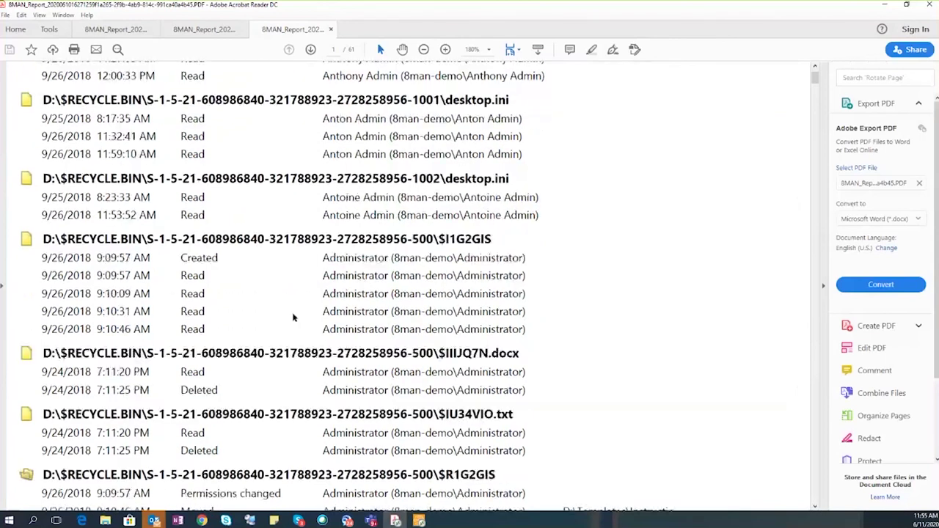
{"action": "scroll", "coordinate": [292, 316], "scroll_direction": "down", "scroll_amount": 2}
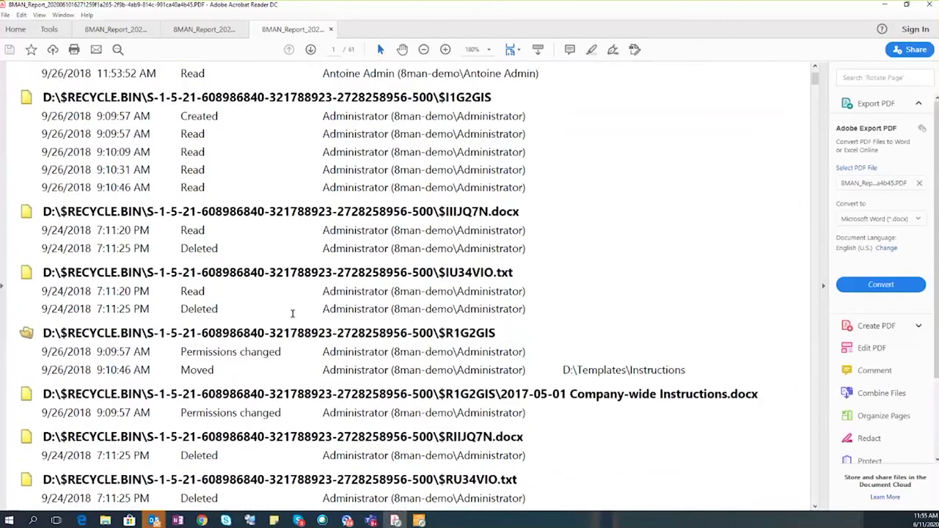